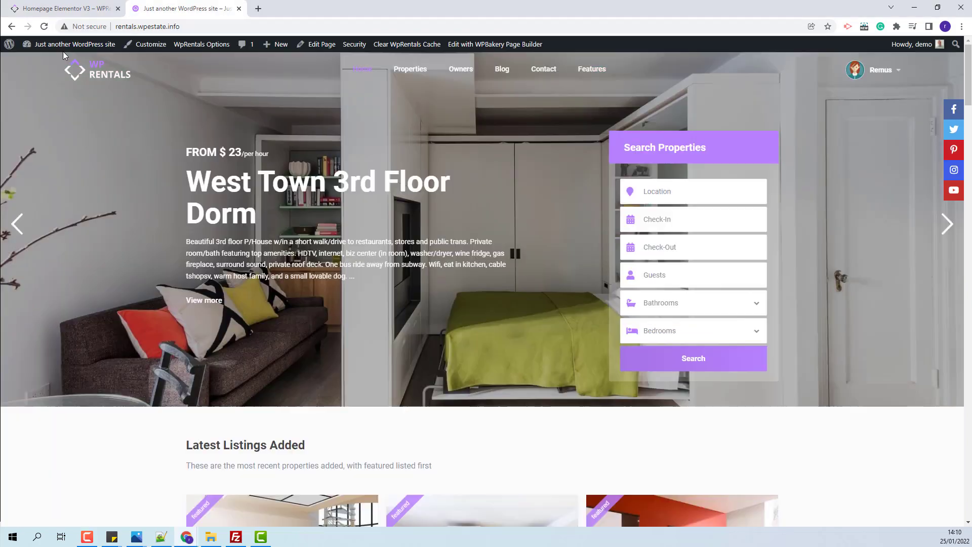
# Step: Bring up the link menu for the rental site's admin Dashboard from the admin bar
pyautogui.moveTo(66, 45)
pyautogui.rightClick(40, 62)
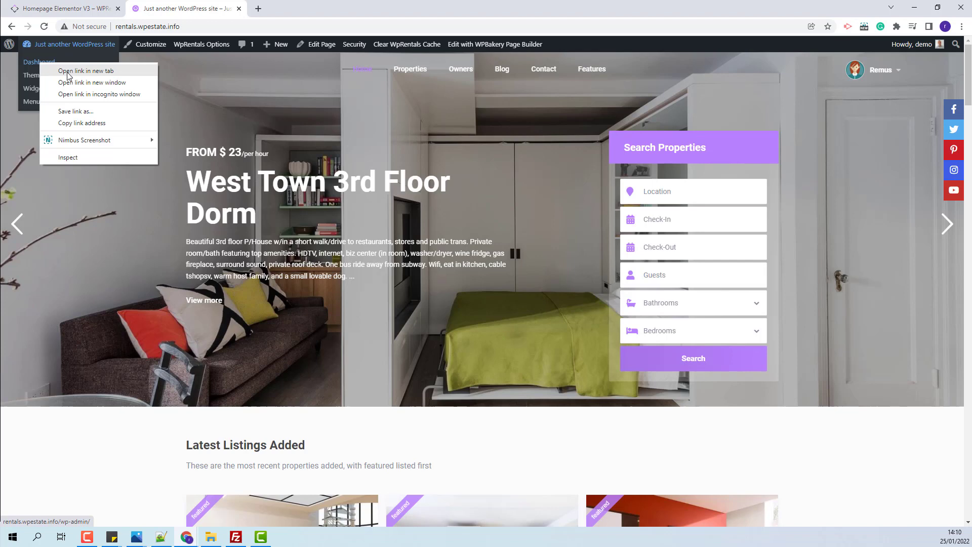
# Step: Open the rentals.wpestate.info admin Dashboard in a new tab and switch to it
pyautogui.click(68, 71)
pyautogui.hotkey('ctrl', 'Tab')
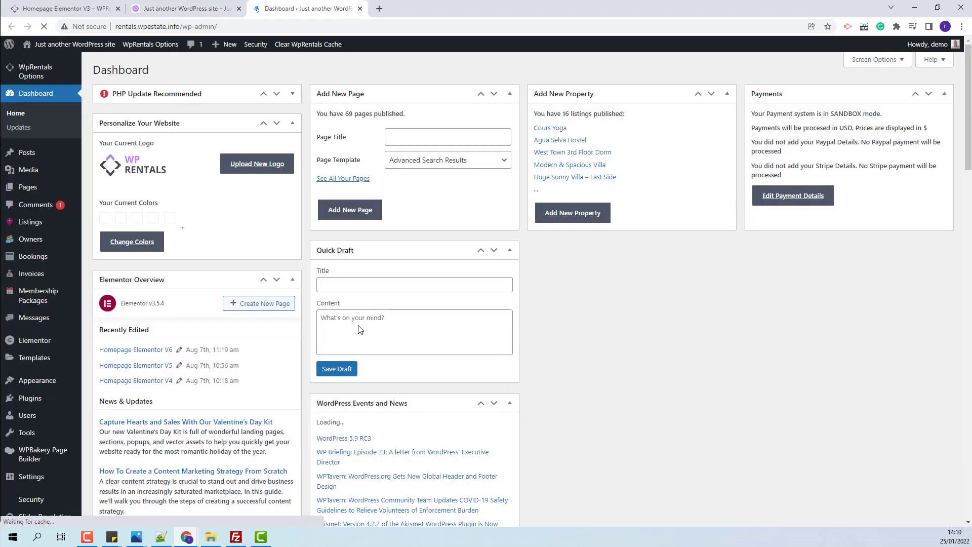
pyautogui.scroll(-4, 359, 329)
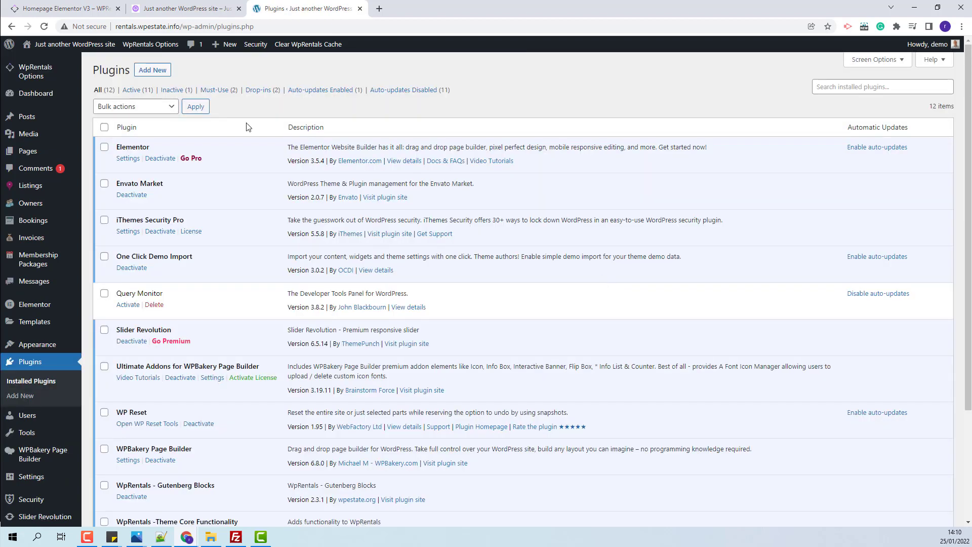
# Step: Search Plugins > Add New for 'loco', then install and activate Loco Translate
pyautogui.click(153, 73)
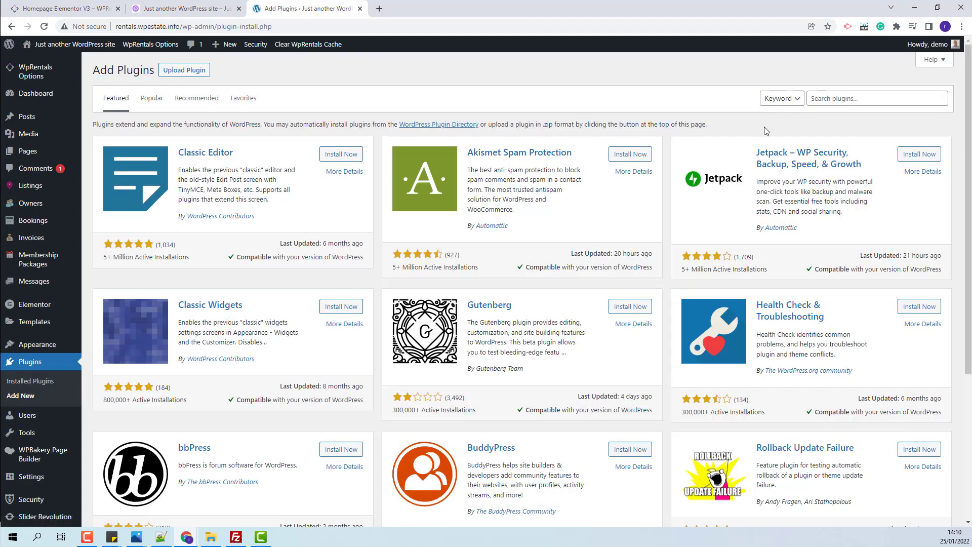
pyautogui.click(866, 97)
pyautogui.write('loc')
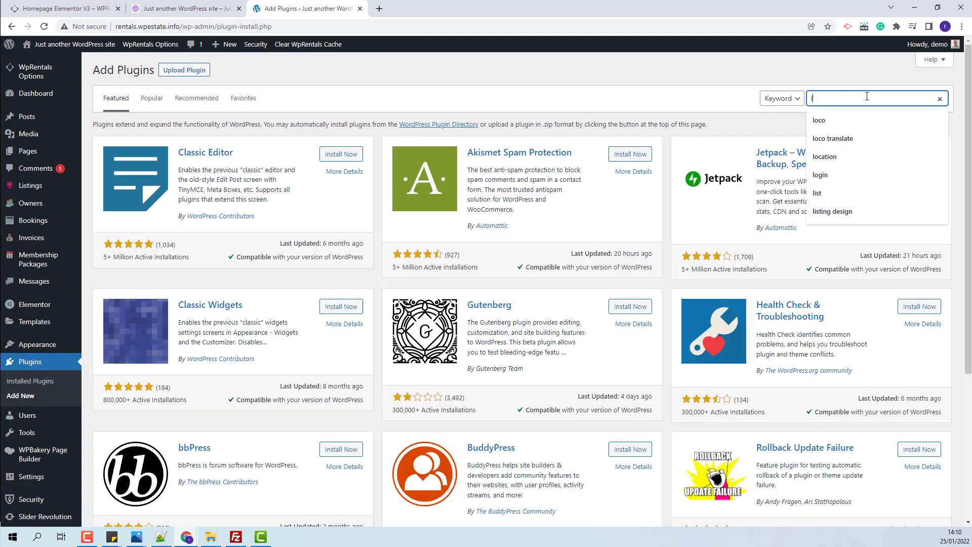
pyautogui.write('o')
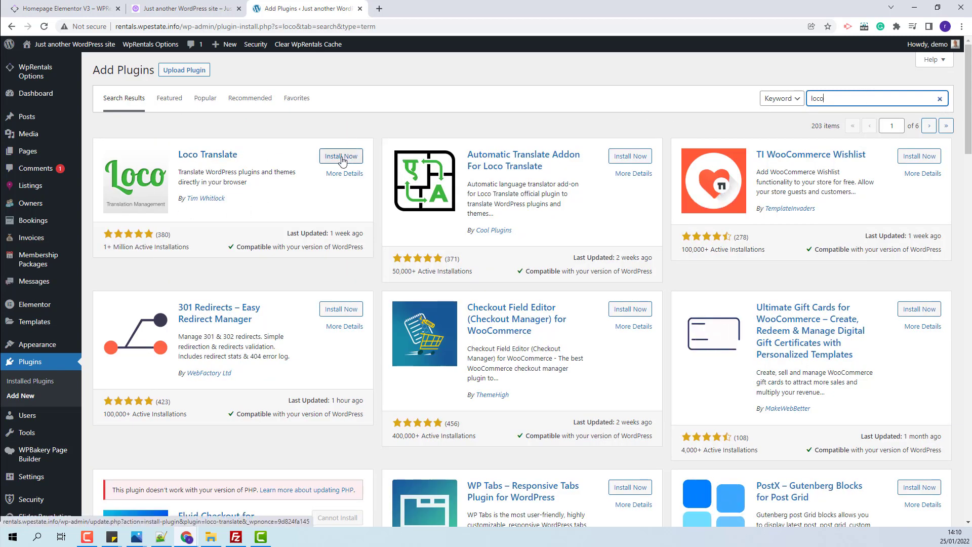
pyautogui.click(341, 157)
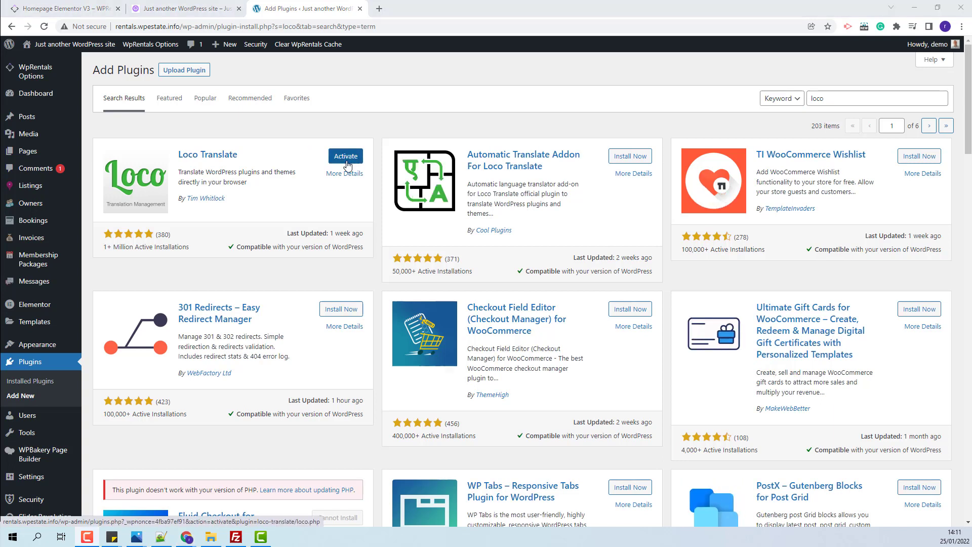
pyautogui.click(347, 157)
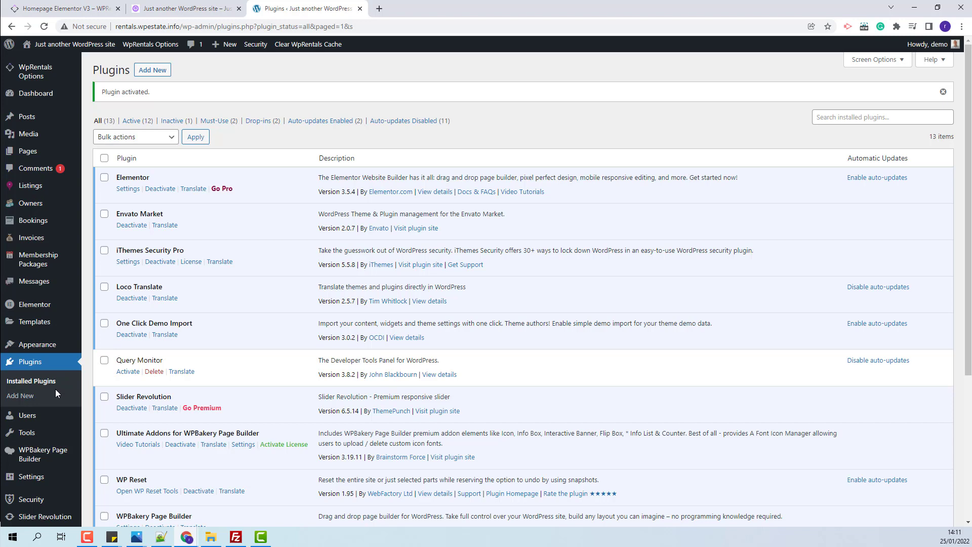
# Step: Open Loco Translate's theme list and go to the WpRentals theme's translations
pyautogui.scroll(-4, 56, 389)
pyautogui.moveTo(55, 481)
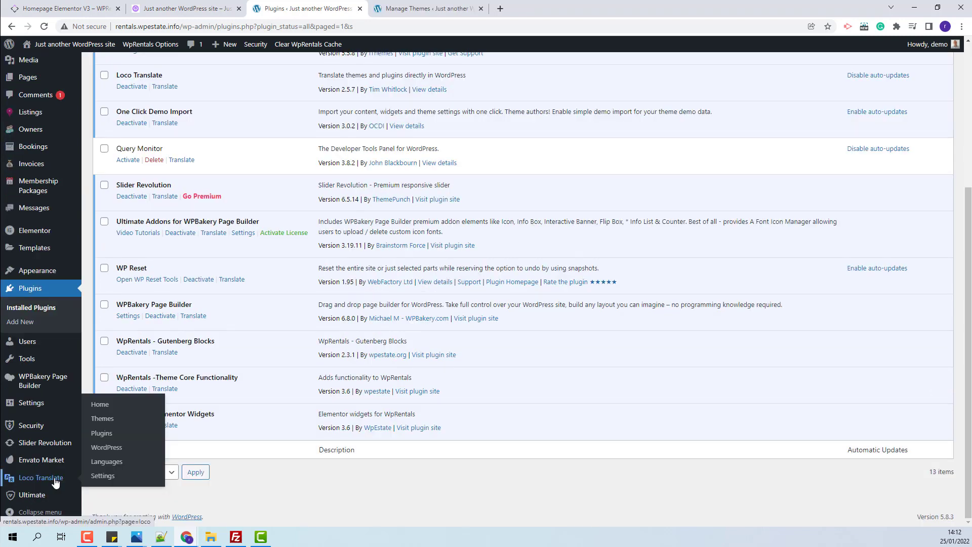
pyautogui.click(56, 481)
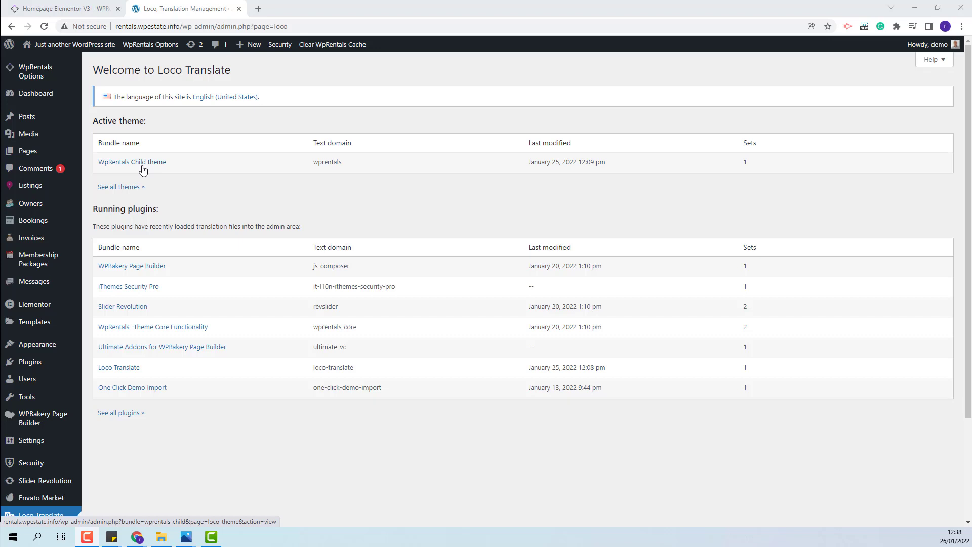
pyautogui.click(129, 188)
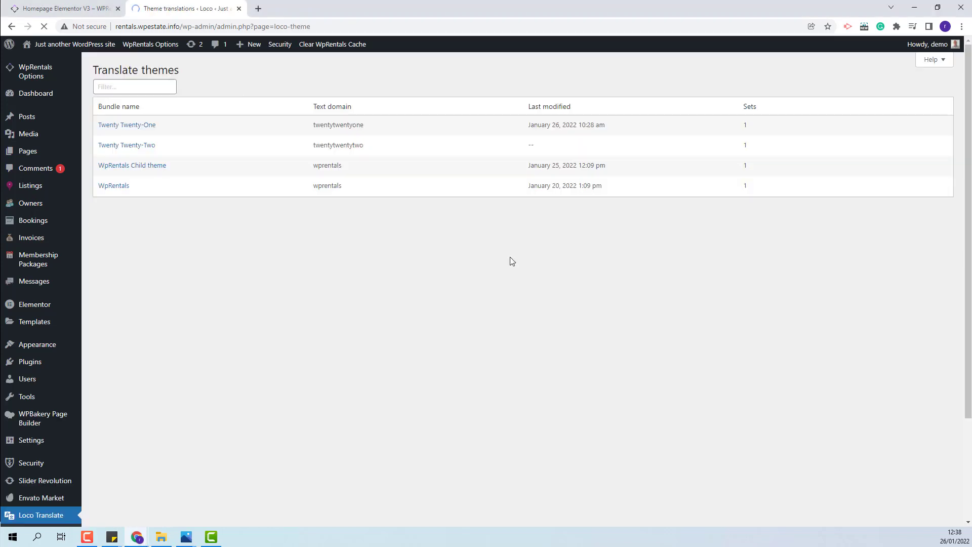
pyautogui.click(112, 189)
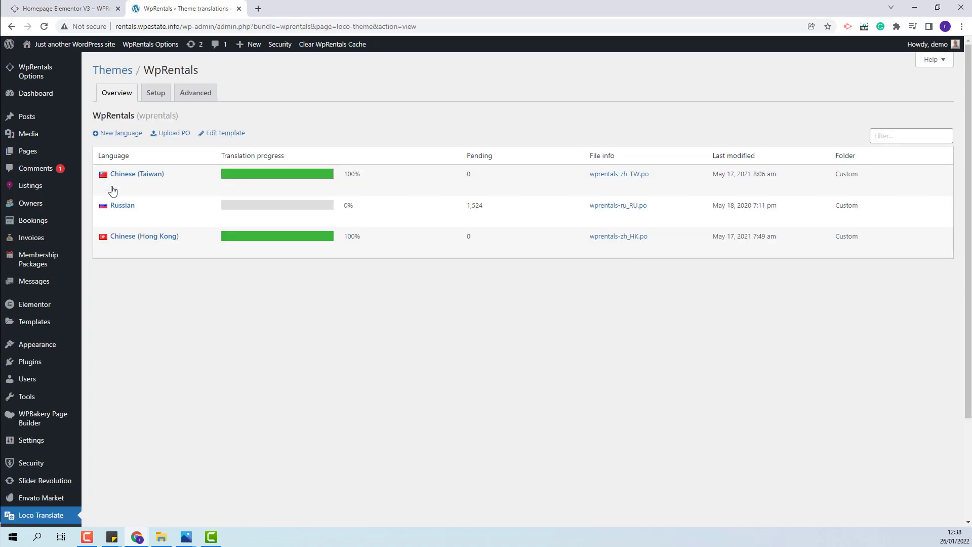
# Step: Create a new English (United States) language file in the theme's author location and start translating
pyautogui.click(121, 134)
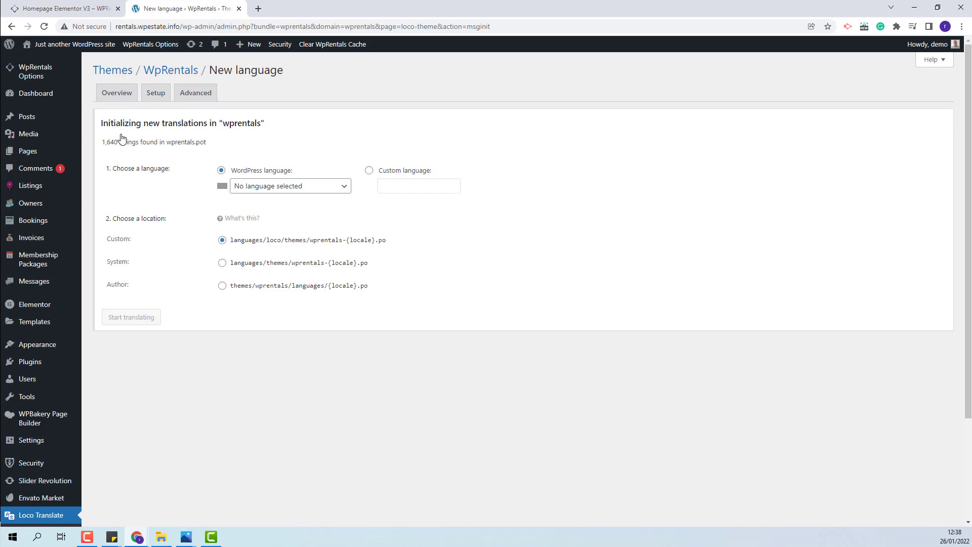
pyautogui.click(290, 187)
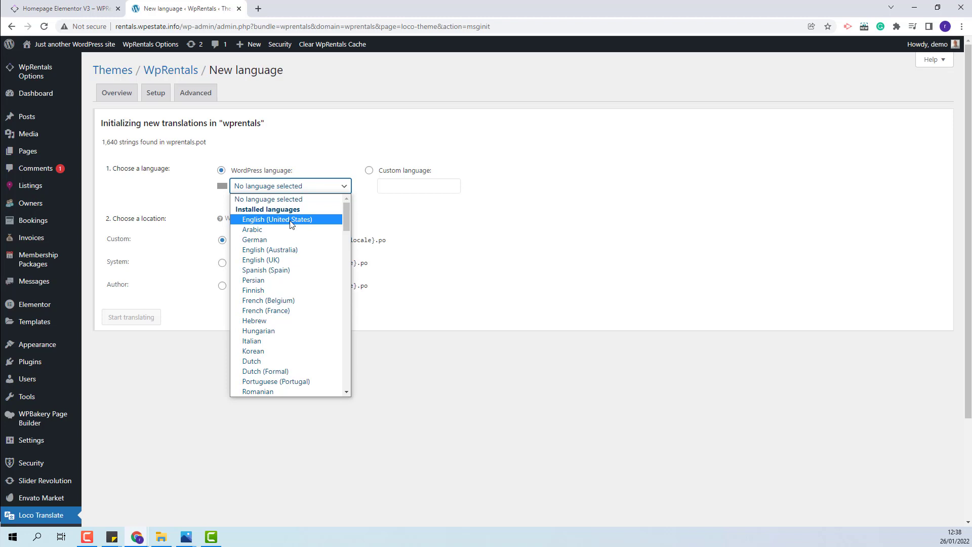
pyautogui.click(291, 220)
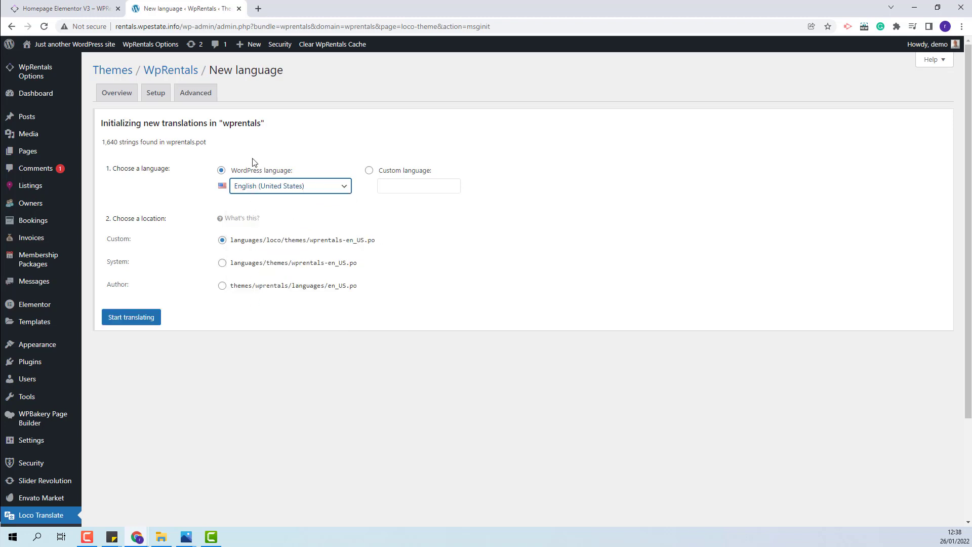
pyautogui.click(221, 287)
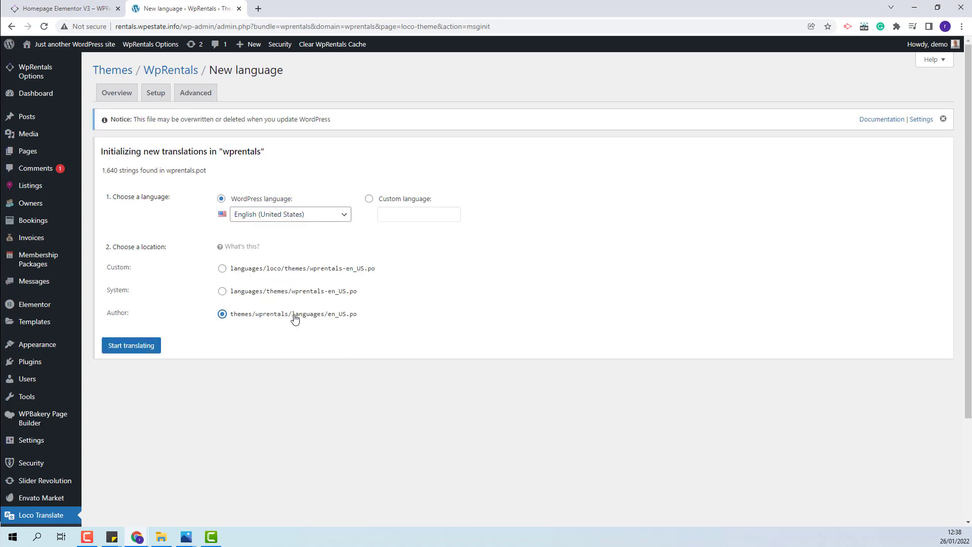
pyautogui.click(129, 346)
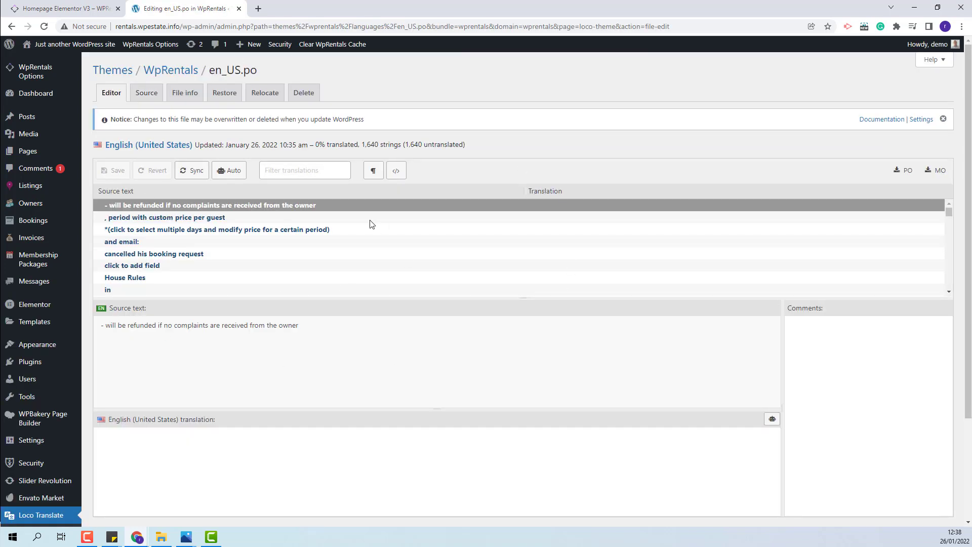
# Step: Filter the theme strings for 'z', translate 'Zip' as 'Postal code', and save the file
pyautogui.click(320, 170)
pyautogui.write('zip')
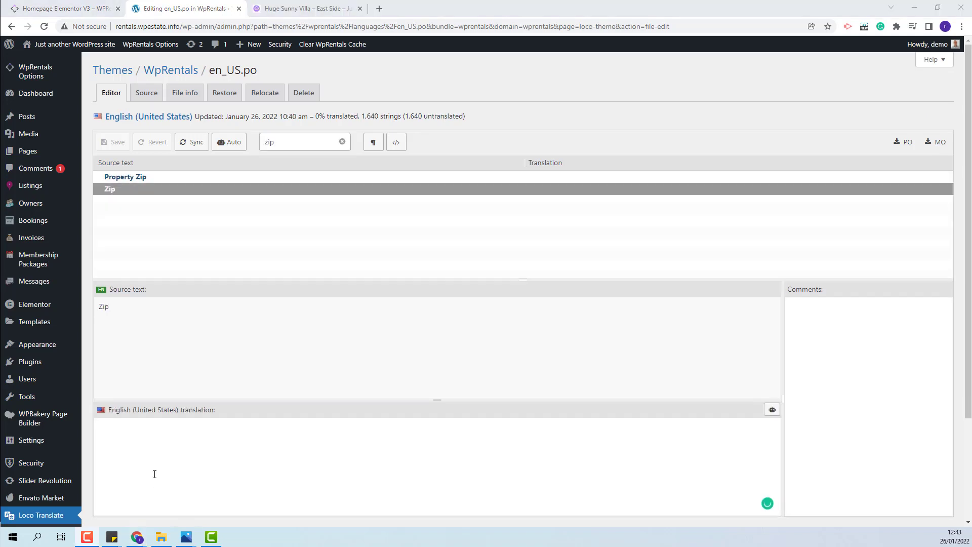
pyautogui.click(151, 449)
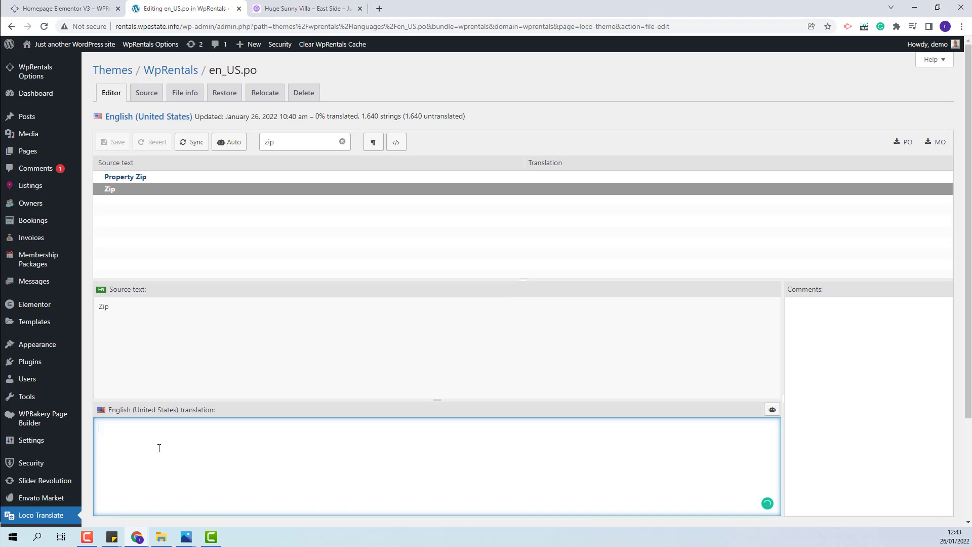
pyautogui.write('Postal code')
pyautogui.click(109, 146)
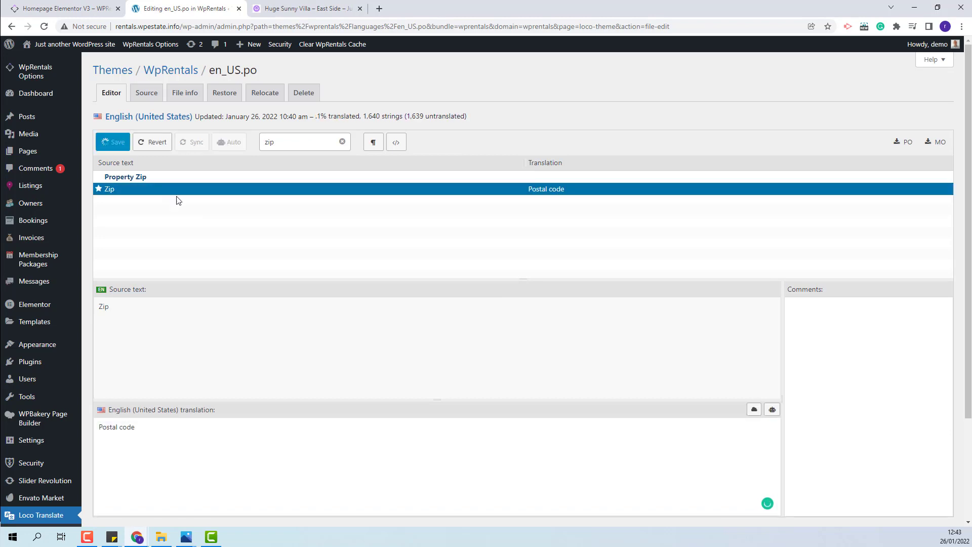
pyautogui.click(314, 8)
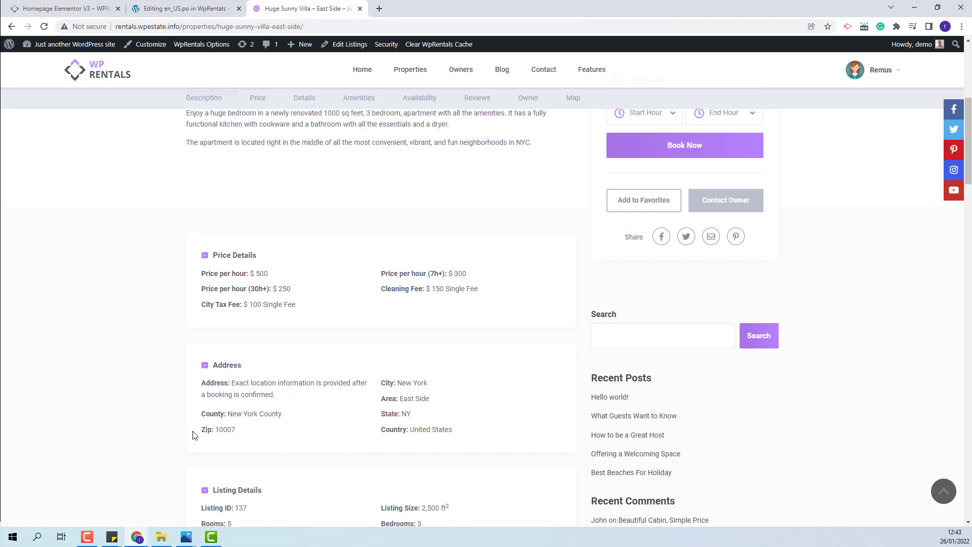
# Step: Reload the Huge Sunny Villa page to see the Postal code label, then return to the editor
pyautogui.click(43, 29)
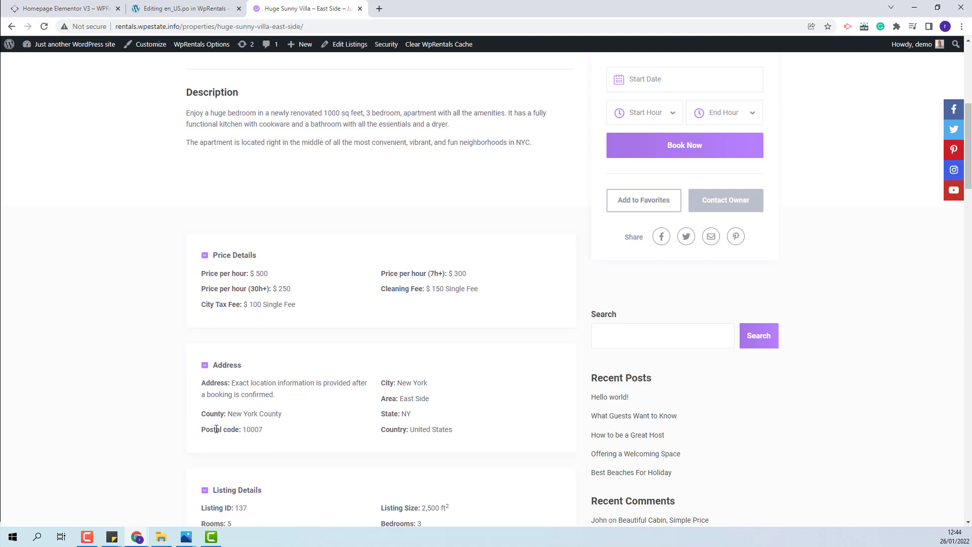
pyautogui.hotkey('ctrl', 'shift', 'Tab')
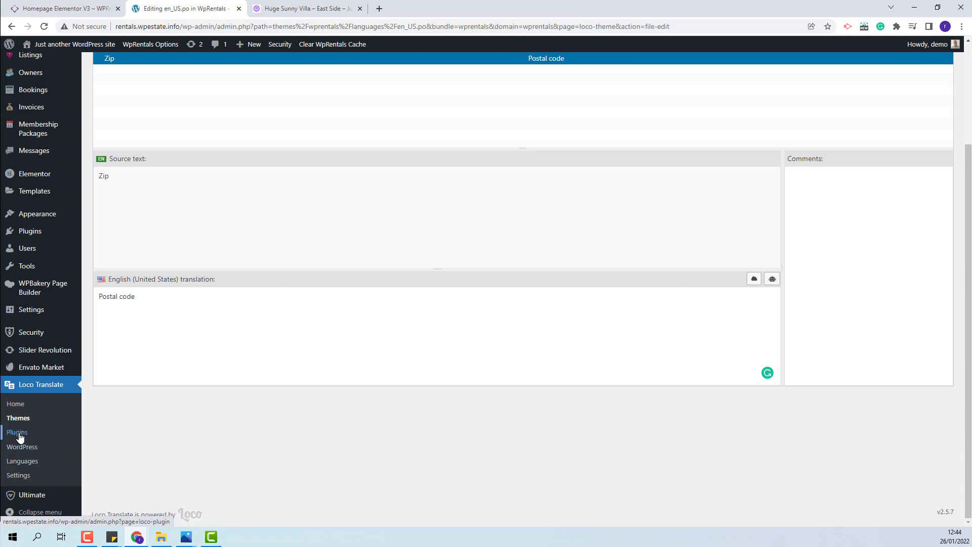
# Step: Open the English (United States) file of the WpRentals -Theme Core Functionality plugin
pyautogui.click(18, 433)
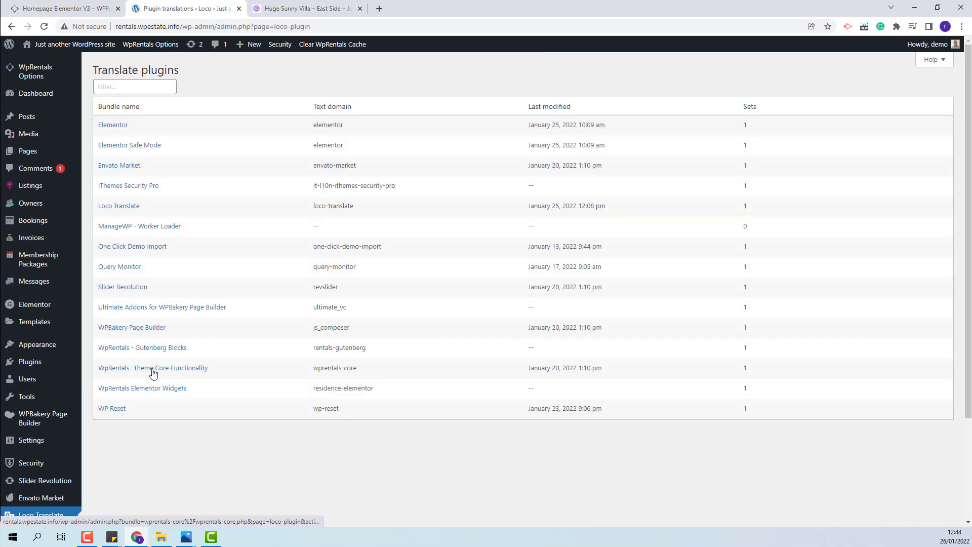
pyautogui.click(192, 373)
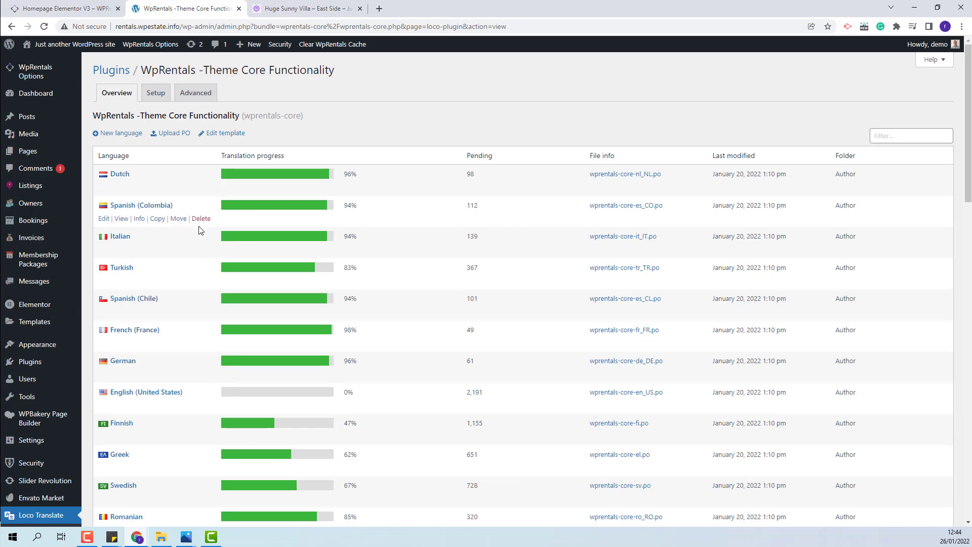
pyautogui.scroll(-6, 175, 304)
pyautogui.scroll(6, 170, 287)
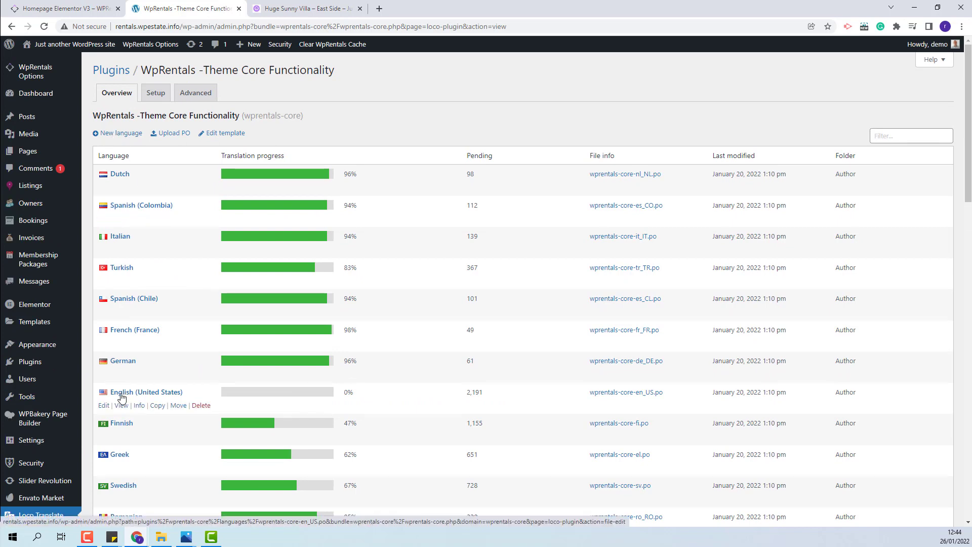
pyautogui.click(106, 406)
# Step: Filter for 'zip', translate 'Property Zip' as 'Postal code', and save with Ctrl+S
pyautogui.write('z')
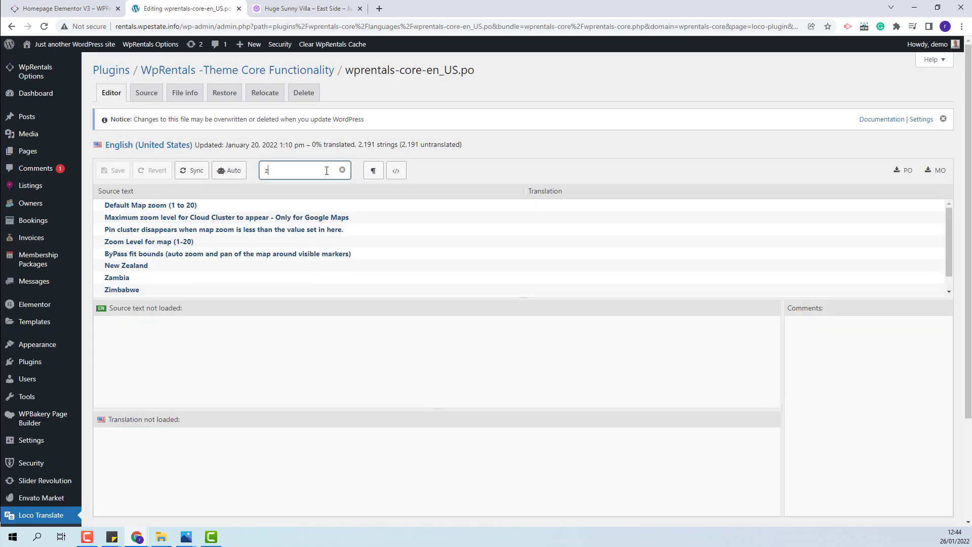
pyautogui.write('ip')
pyautogui.click(213, 454)
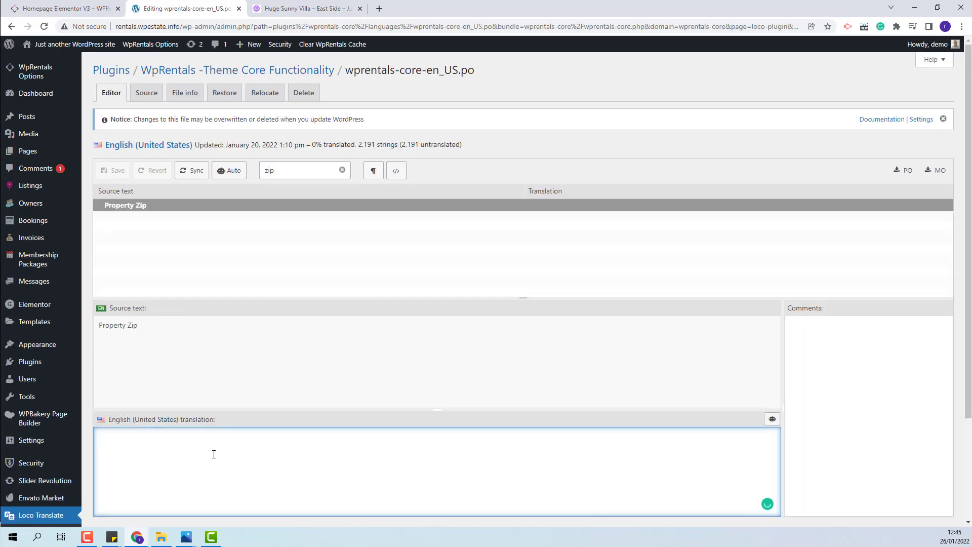
pyautogui.write('Postal code')
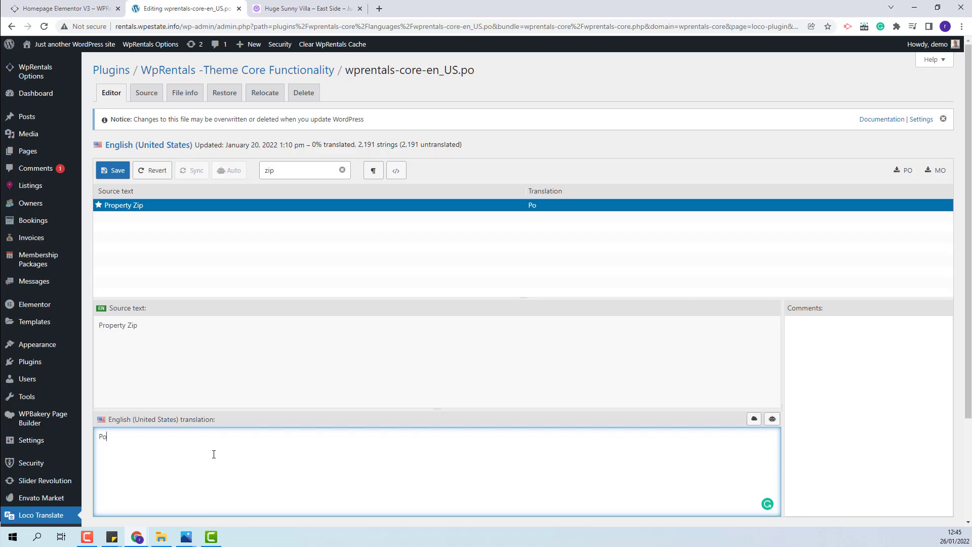
pyautogui.hotkey('ctrl', 's')
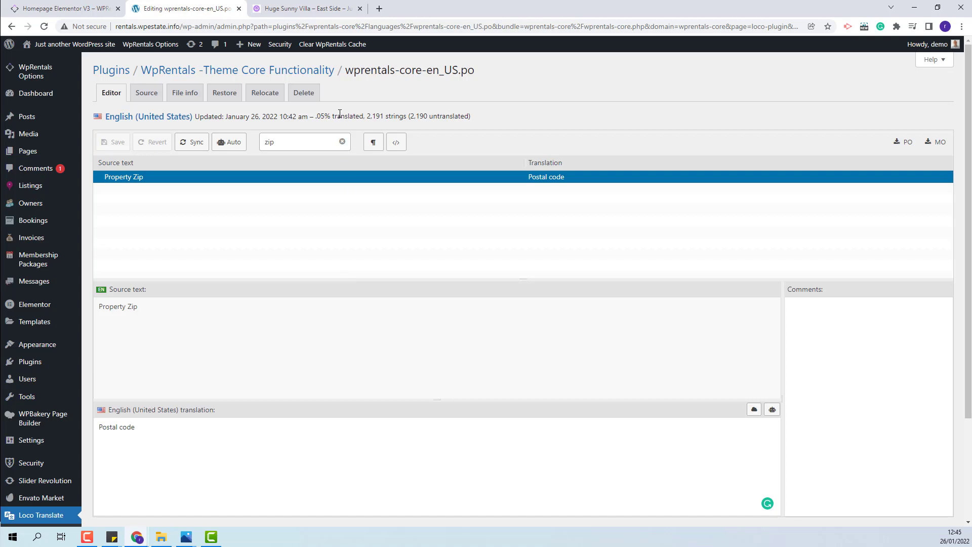
pyautogui.click(299, 7)
# Step: Check the villa's Edit Listings Property Details shows Postal code, then return to the core plugin editor
pyautogui.click(343, 47)
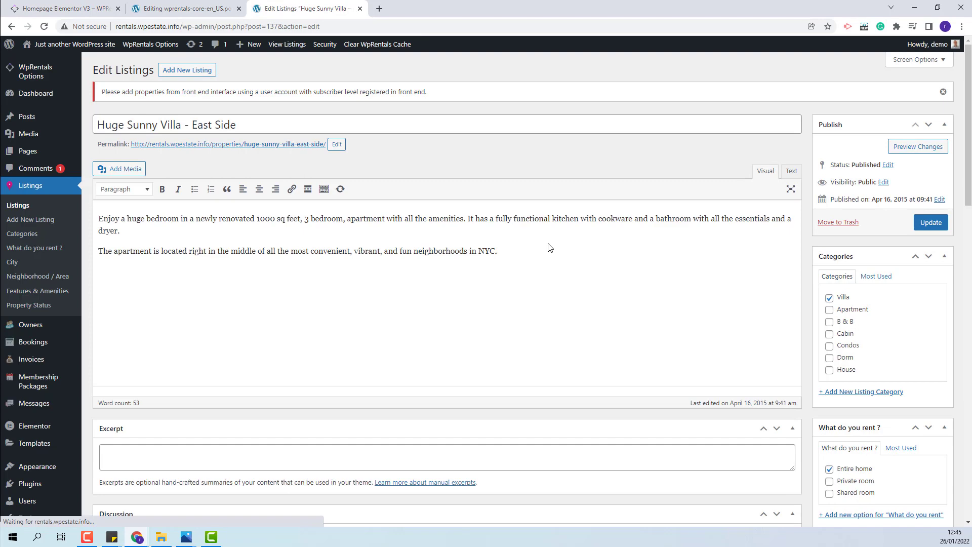
pyautogui.scroll(-8, 550, 244)
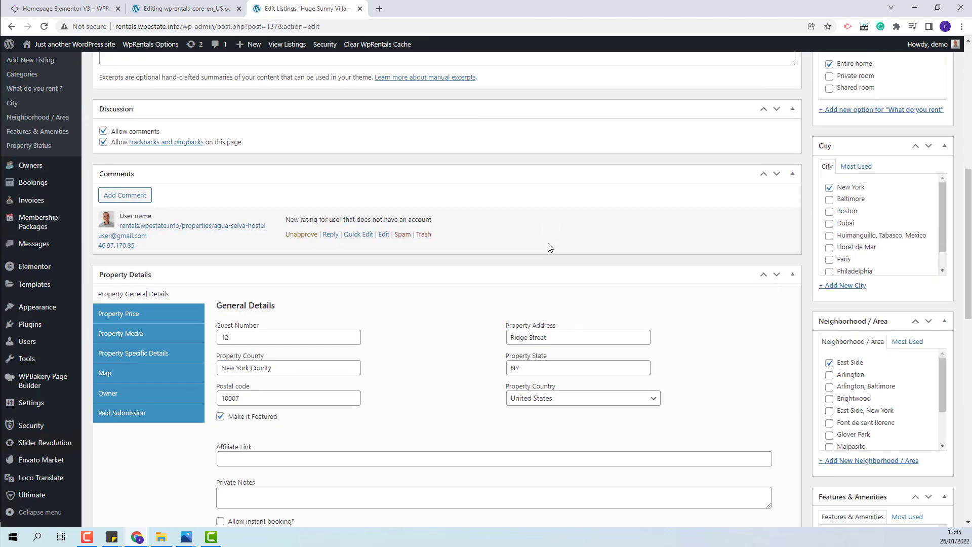
pyautogui.scroll(-2, 549, 247)
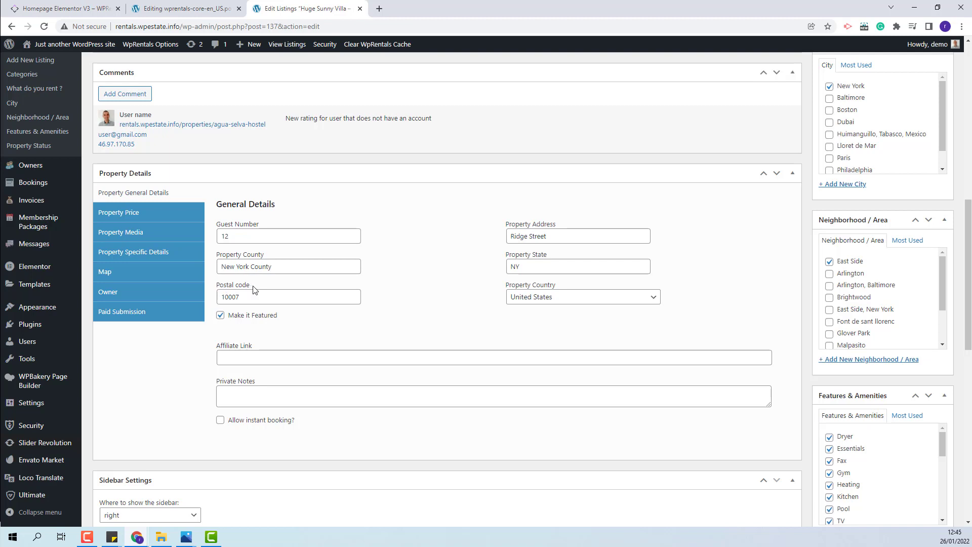
pyautogui.click(212, 8)
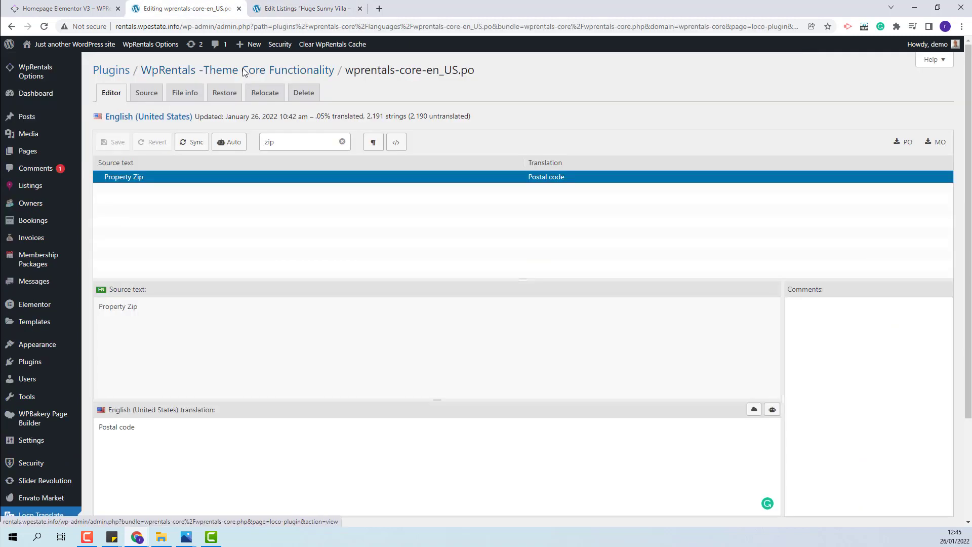